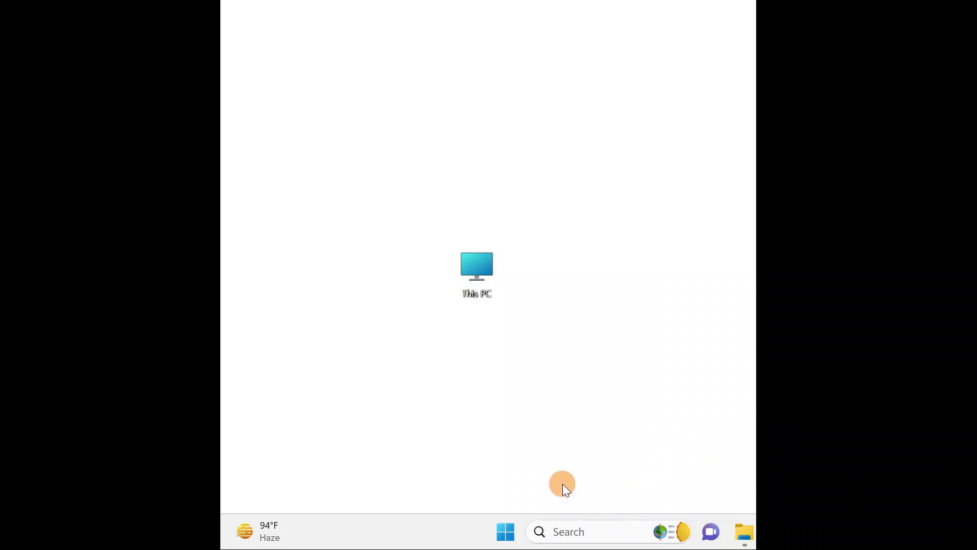
Search Windows for 'control panel' from the taskbar Search box.
click(569, 532)
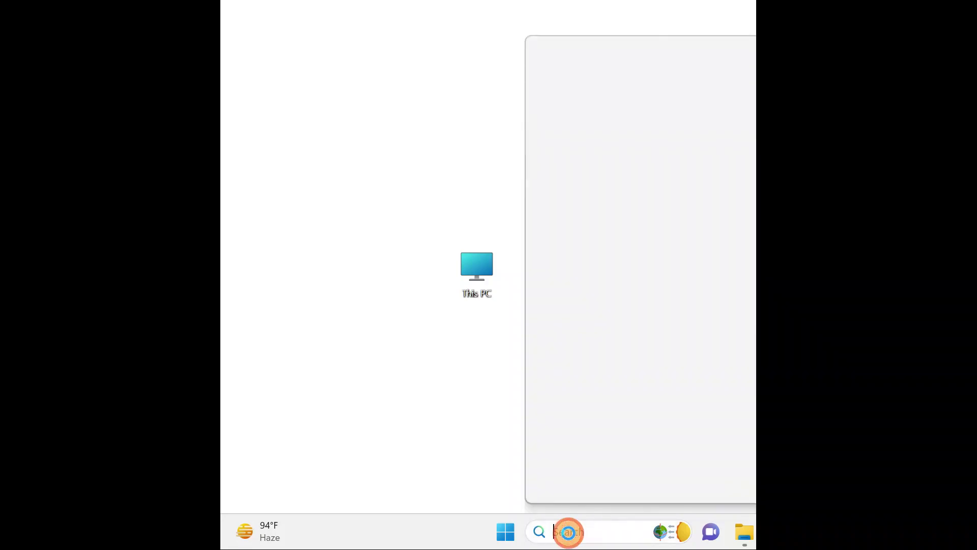
text(on)
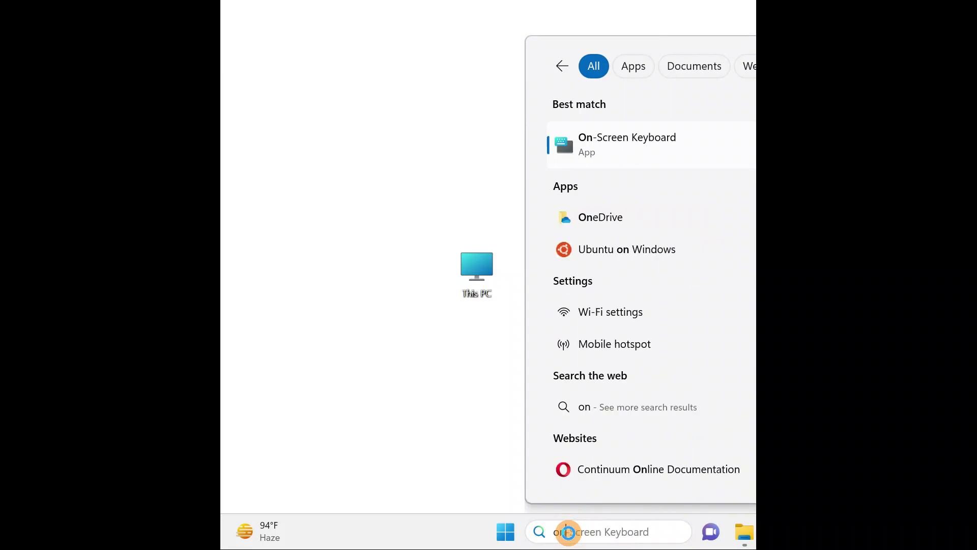
text(t)
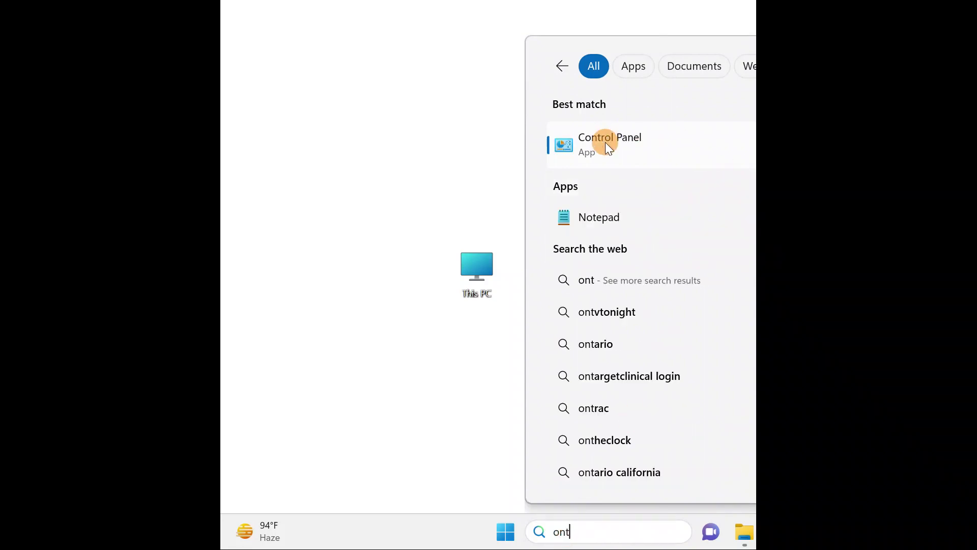
Launch Control Panel from the results and show its items as Large icons.
click(606, 144)
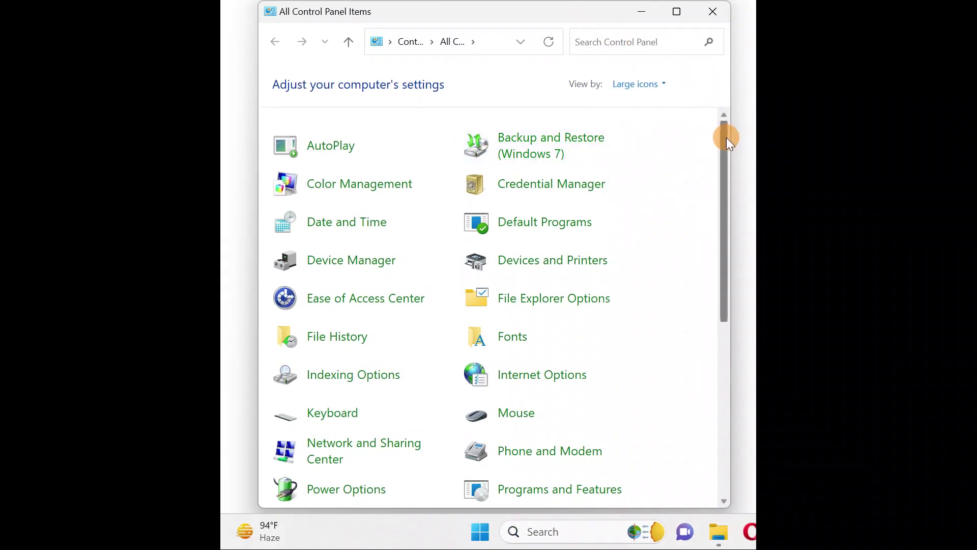
click(640, 84)
click(649, 130)
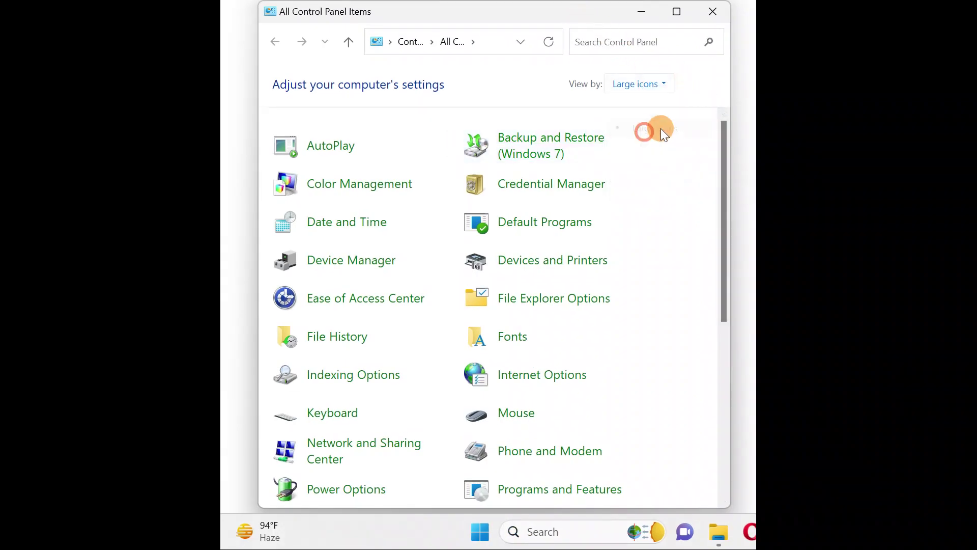
drag(724, 132, 734, 262)
In Sound's Playback list, play a test sound through Speakers/Headphones, leaving it enabled.
click(511, 348)
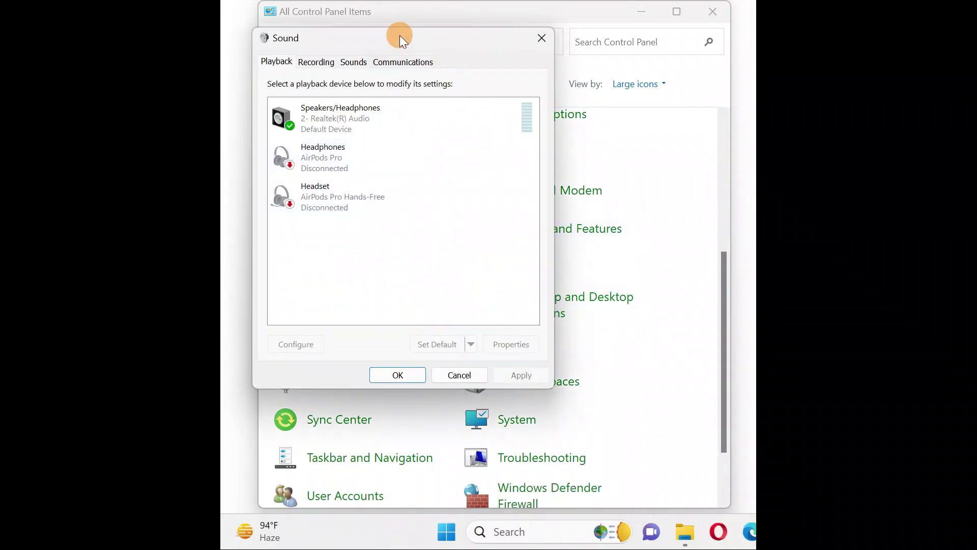
drag(399, 35, 500, 61)
click(411, 155)
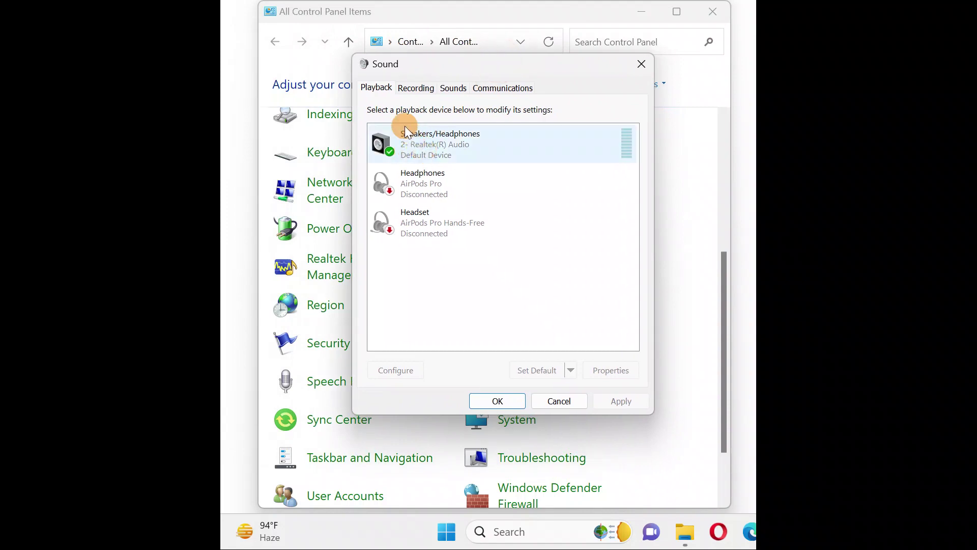
click(425, 142)
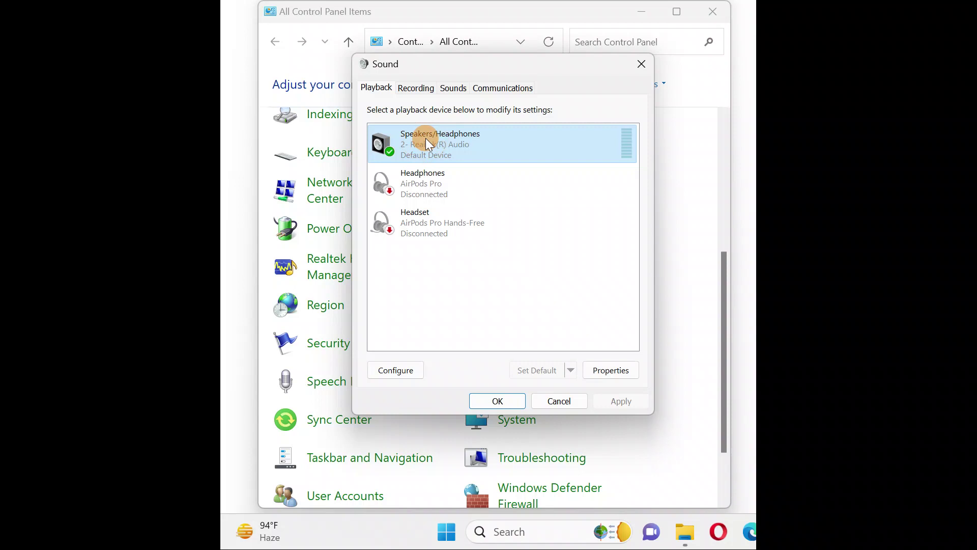
right_click(425, 138)
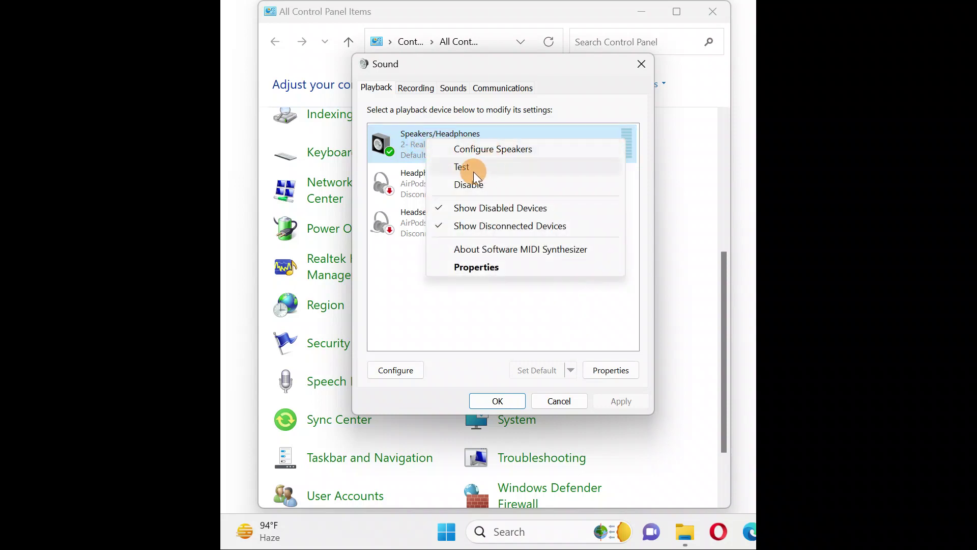
click(473, 172)
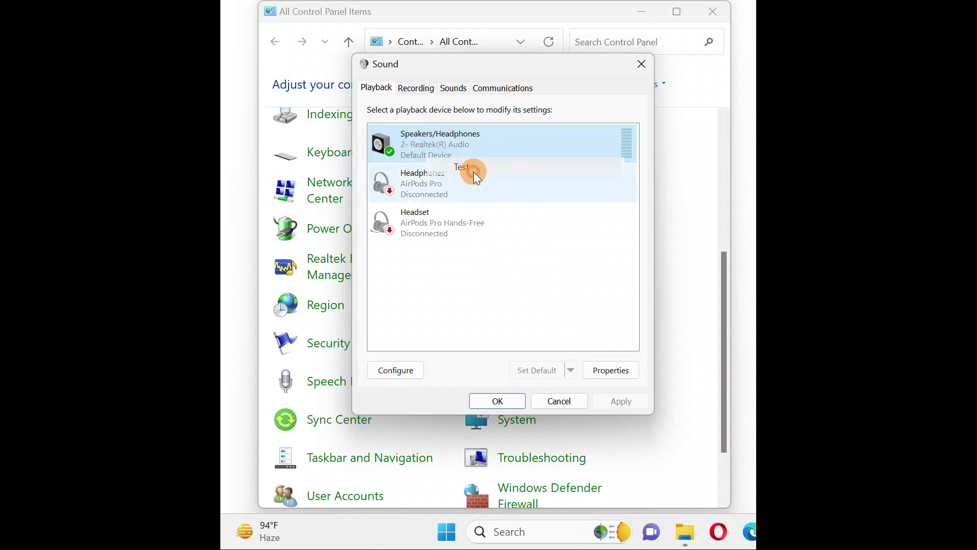
right_click(448, 136)
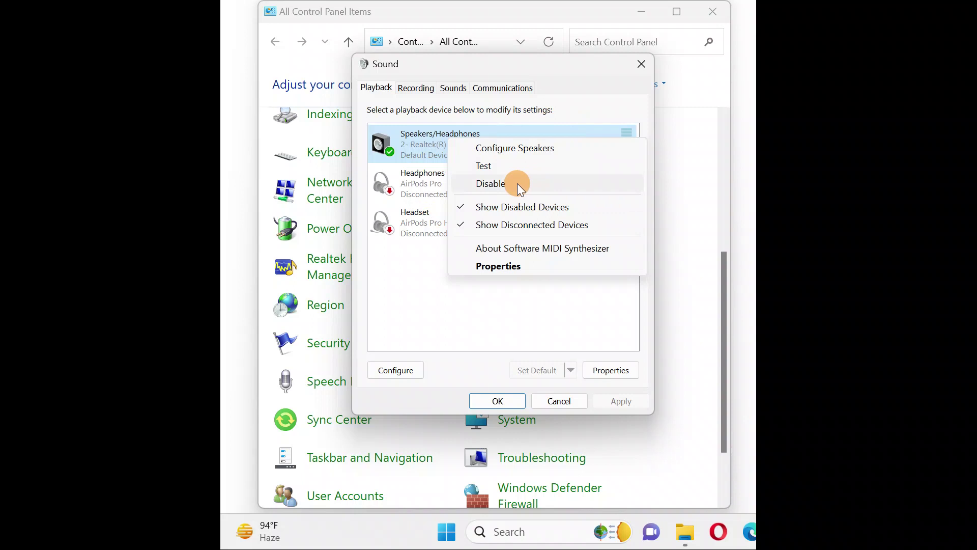
click(417, 303)
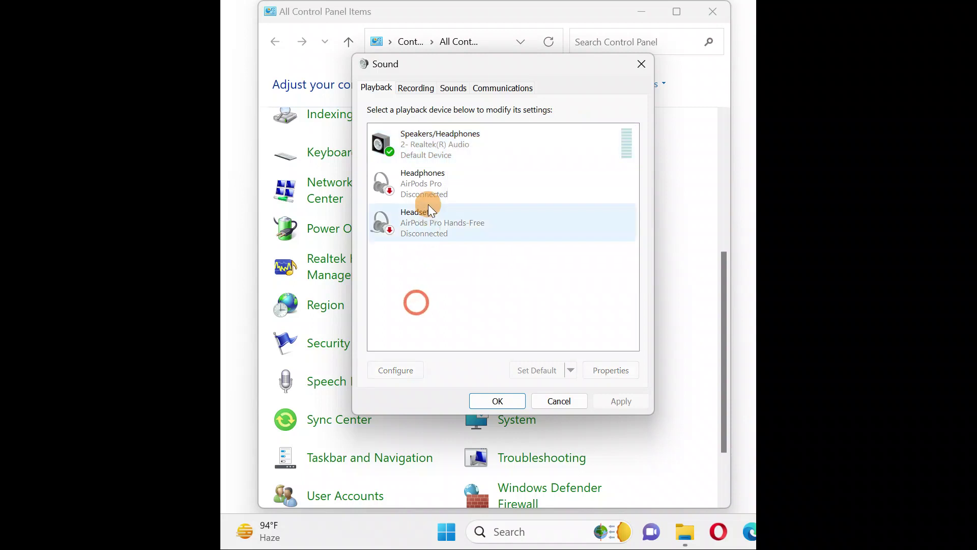
Play the Speakers/Headphones test sound a second time and dismiss the menu without disabling.
click(390, 140)
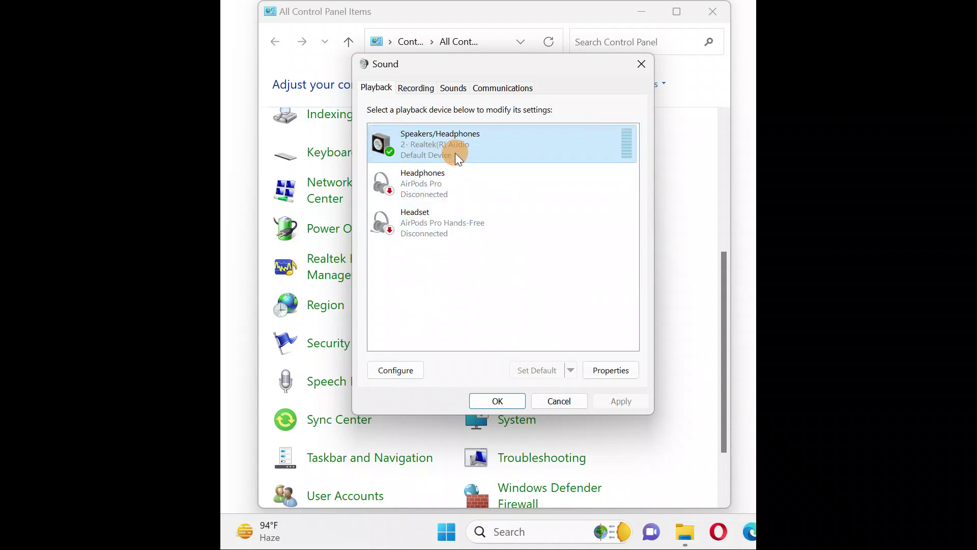
right_click(438, 143)
click(478, 184)
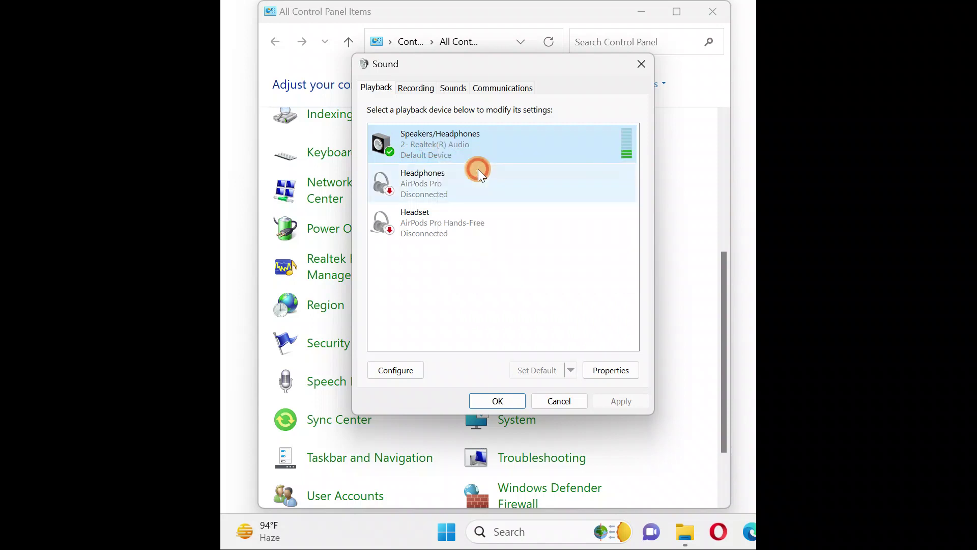
right_click(433, 141)
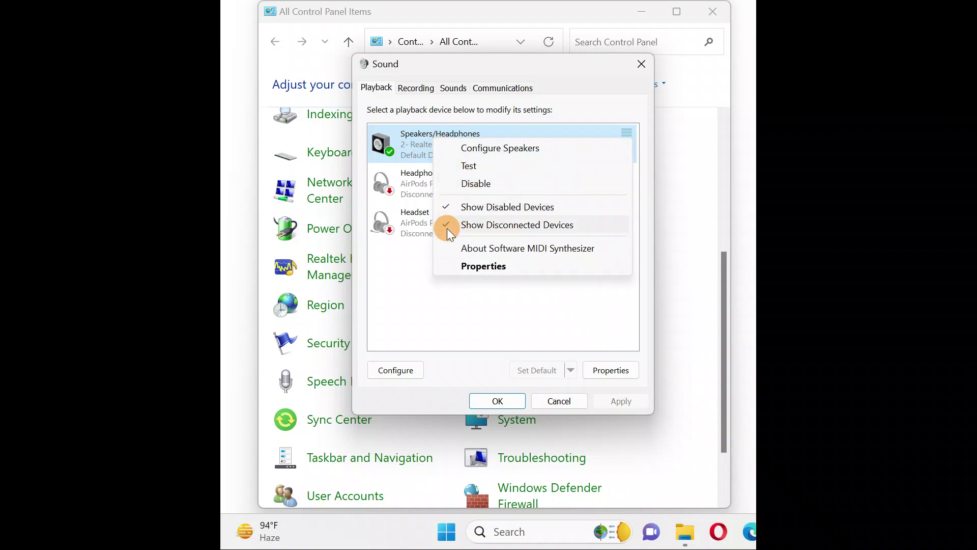
click(415, 289)
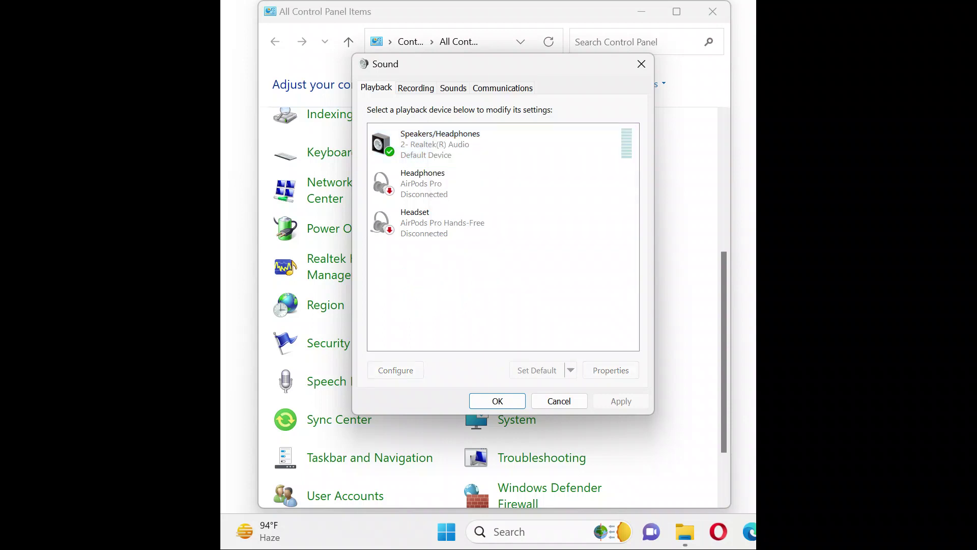
Run Speaker Setup as Stereo, testing the tone and marking front left and right as full-range.
click(497, 143)
click(390, 370)
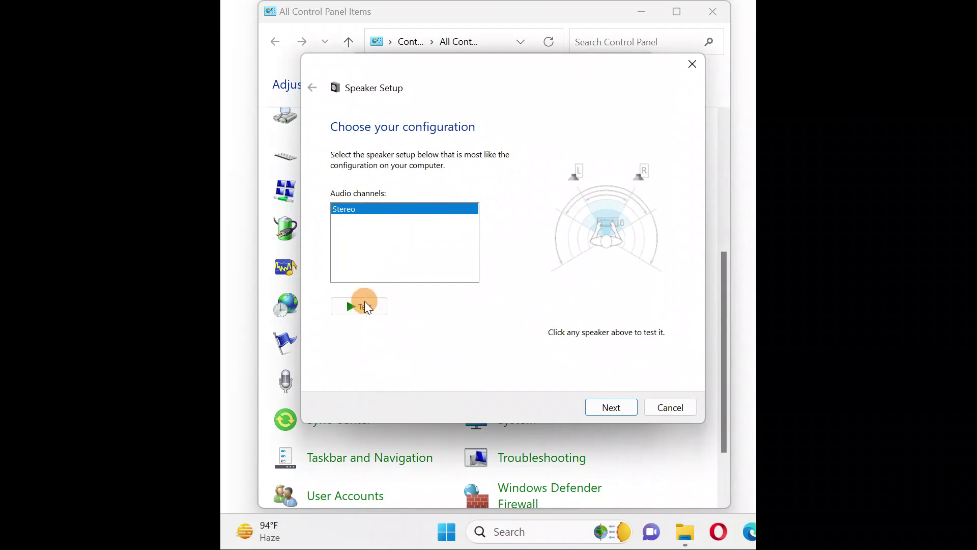
click(575, 176)
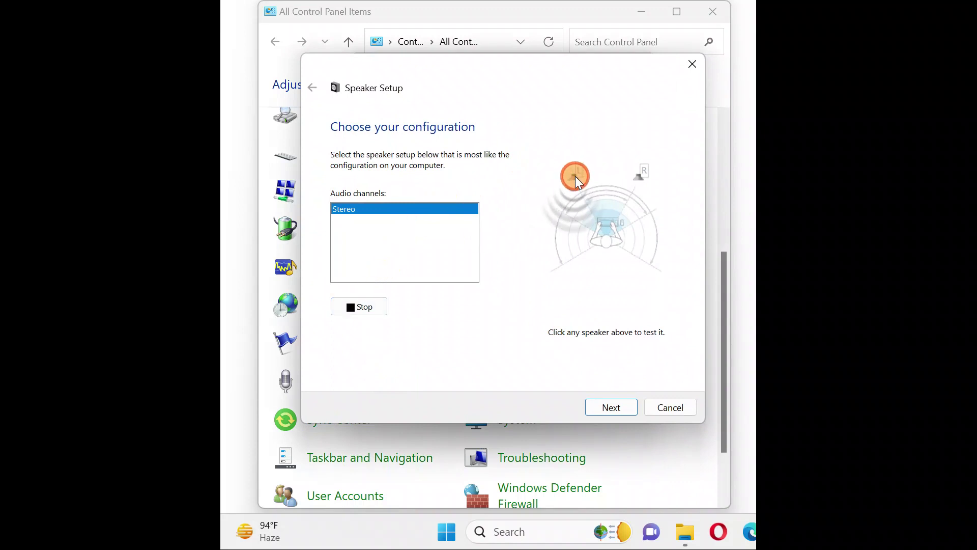
click(643, 176)
click(611, 407)
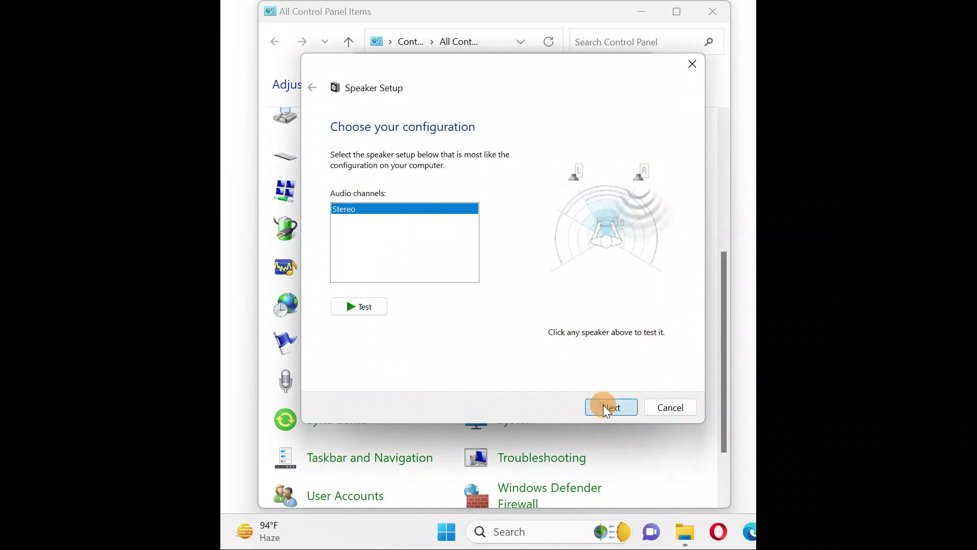
click(344, 239)
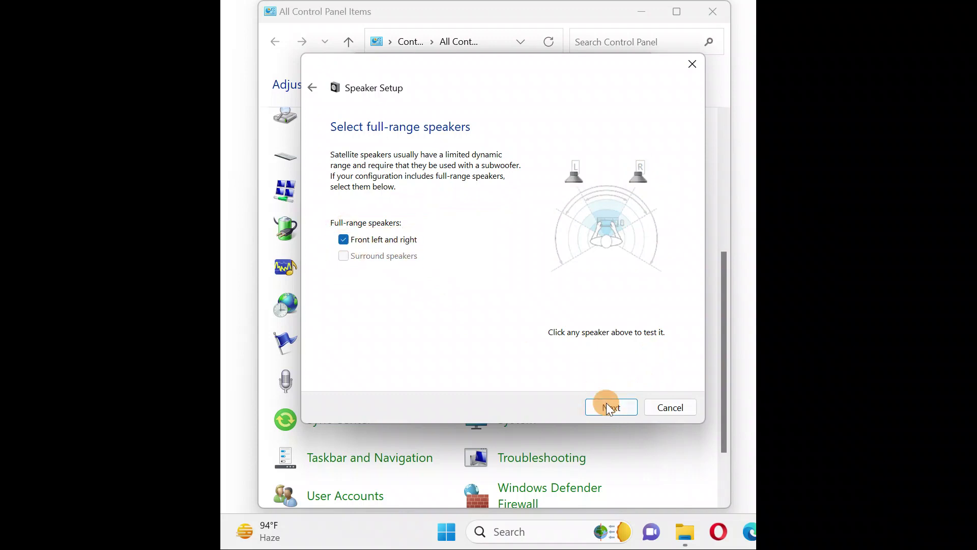
click(622, 403)
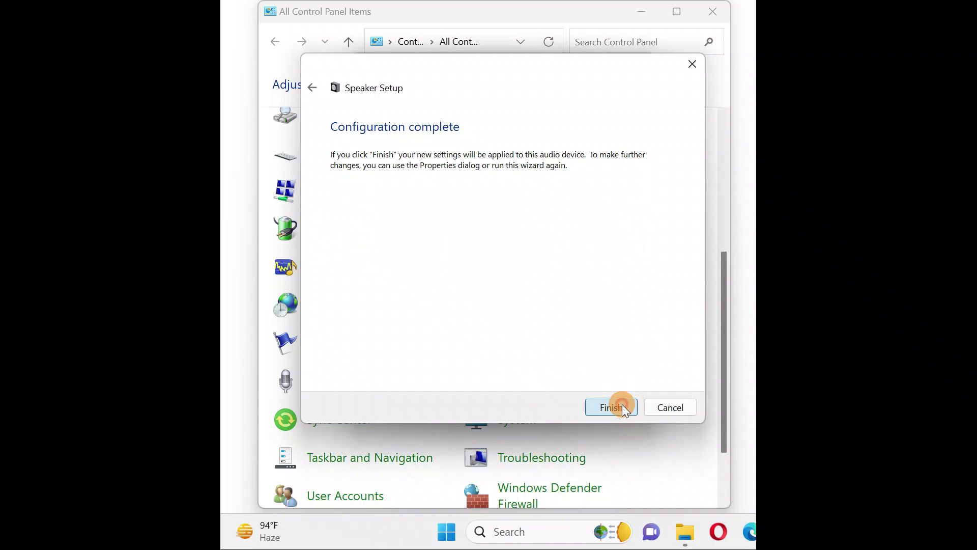
Finish the stereo setup and hide disconnected and disabled playback devices.
click(622, 404)
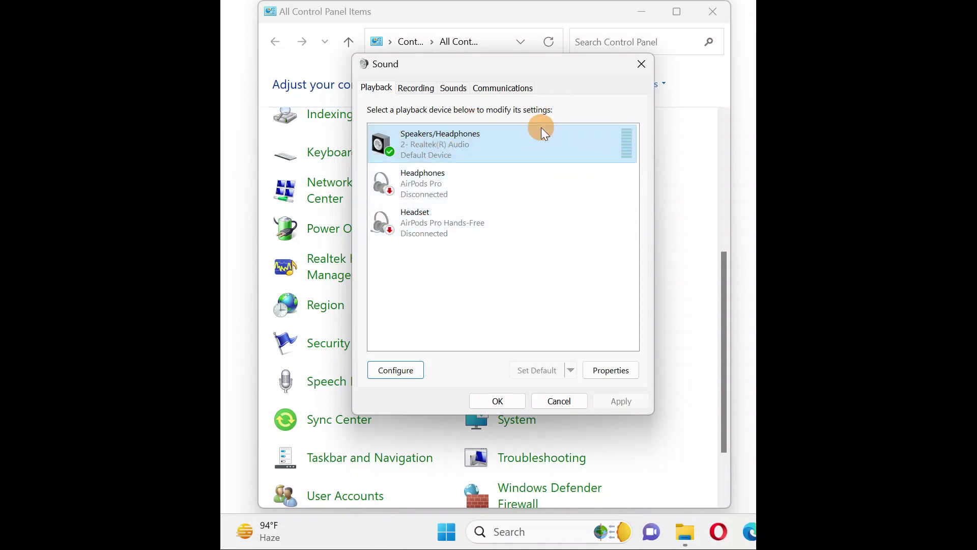
right_click(501, 270)
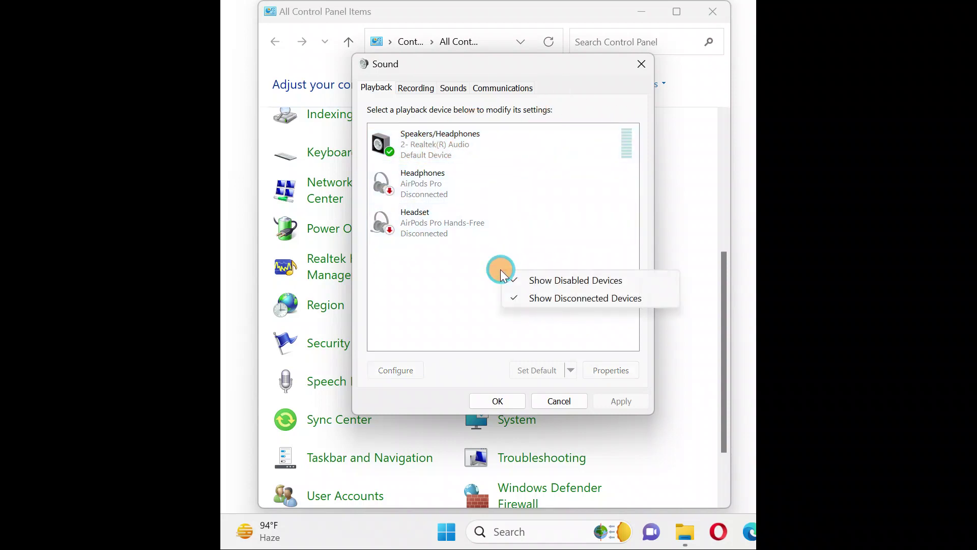
click(534, 280)
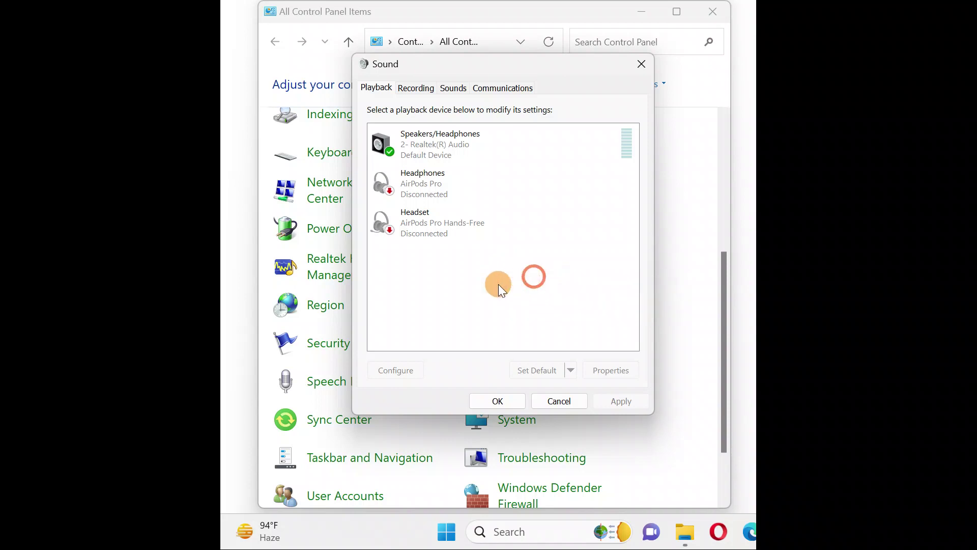
right_click(496, 284)
click(519, 317)
Show disabled and disconnected devices again and select Speakers/Headphones.
right_click(469, 254)
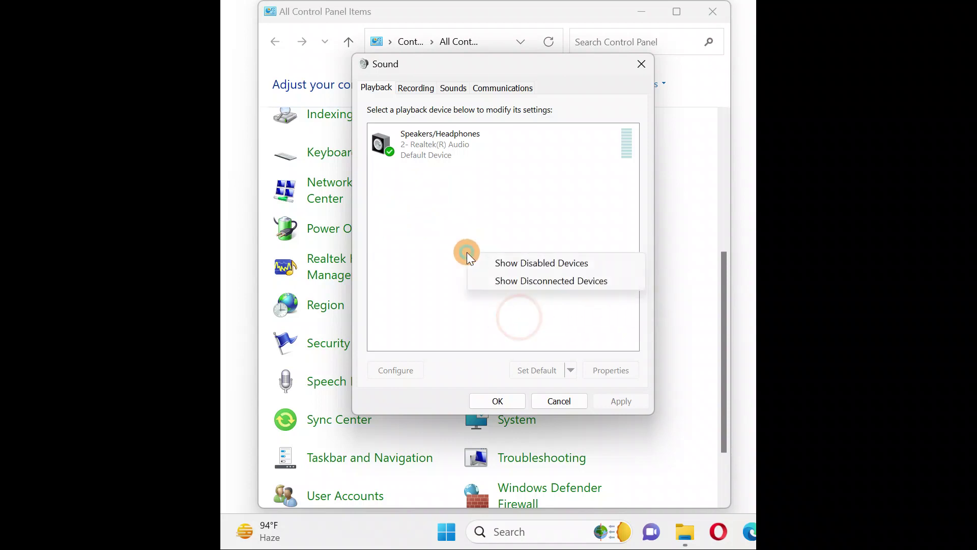
click(496, 263)
right_click(510, 282)
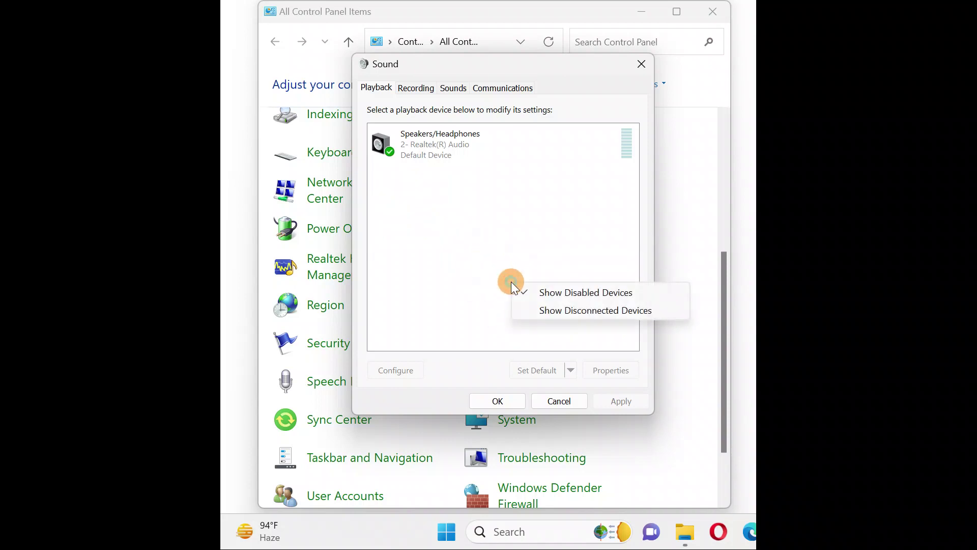
click(533, 310)
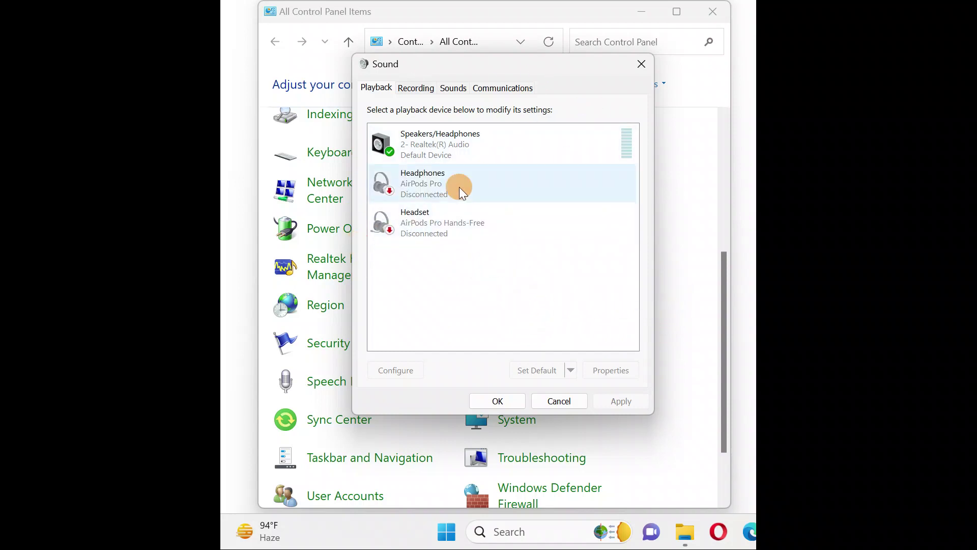
click(444, 153)
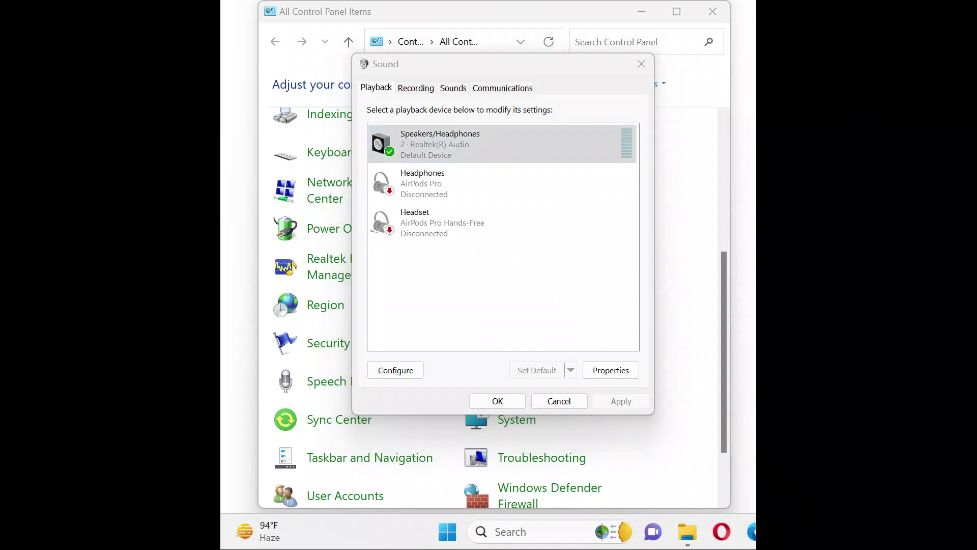
In Speakers/Headphones Properties, keep Device usage on 'Use this device (enable)'.
click(611, 369)
drag(595, 116, 563, 64)
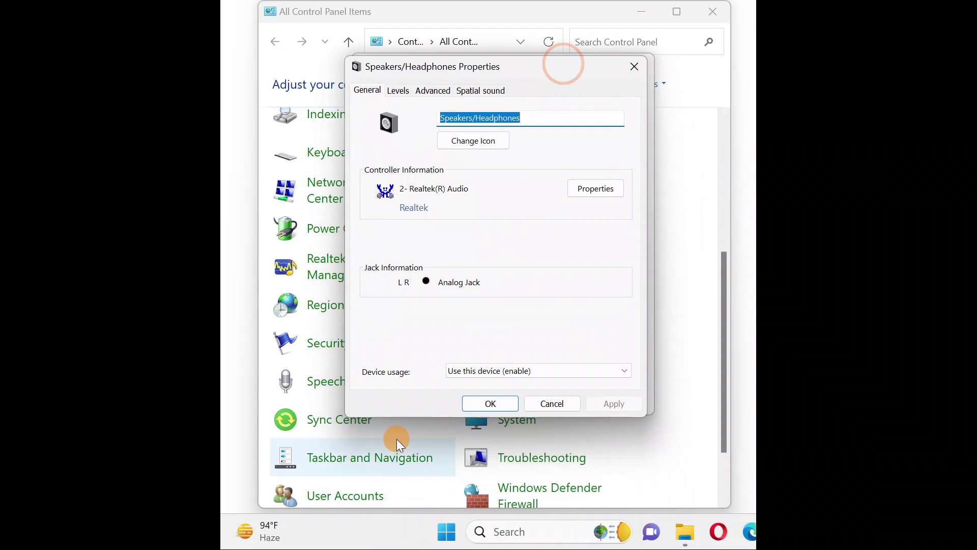
click(534, 371)
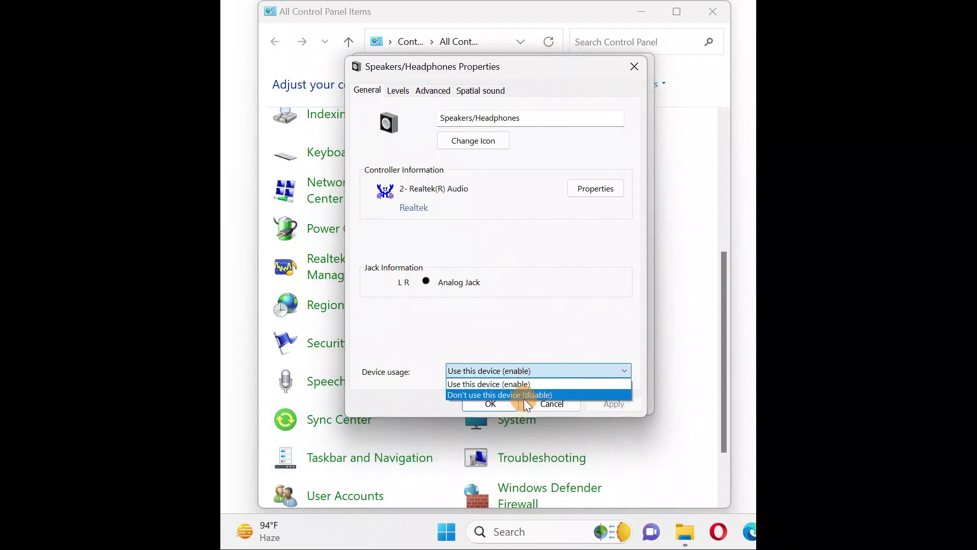
click(503, 384)
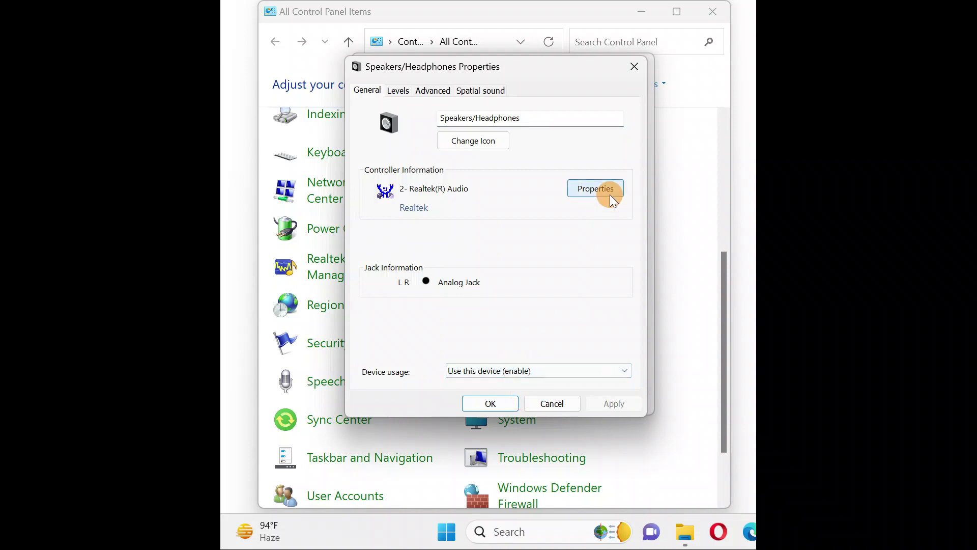
click(598, 189)
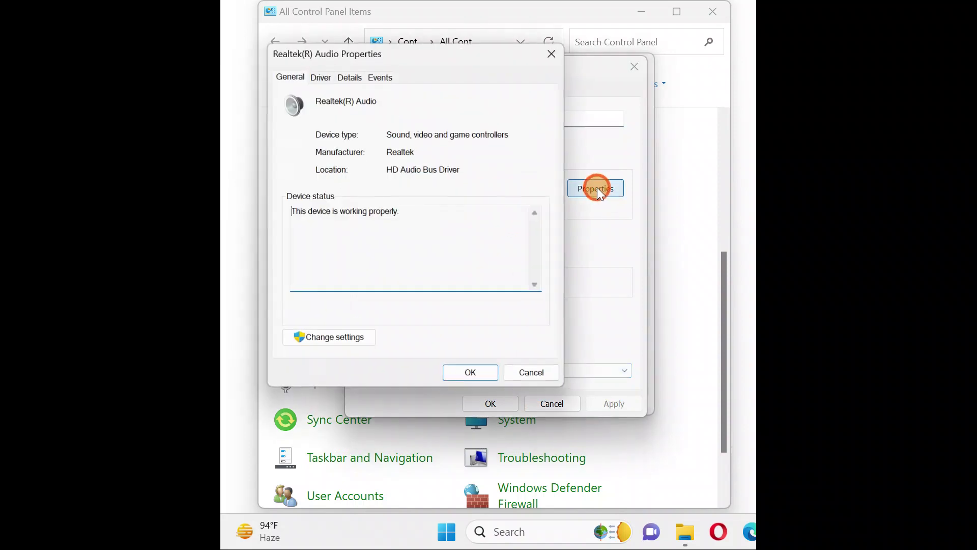
click(321, 342)
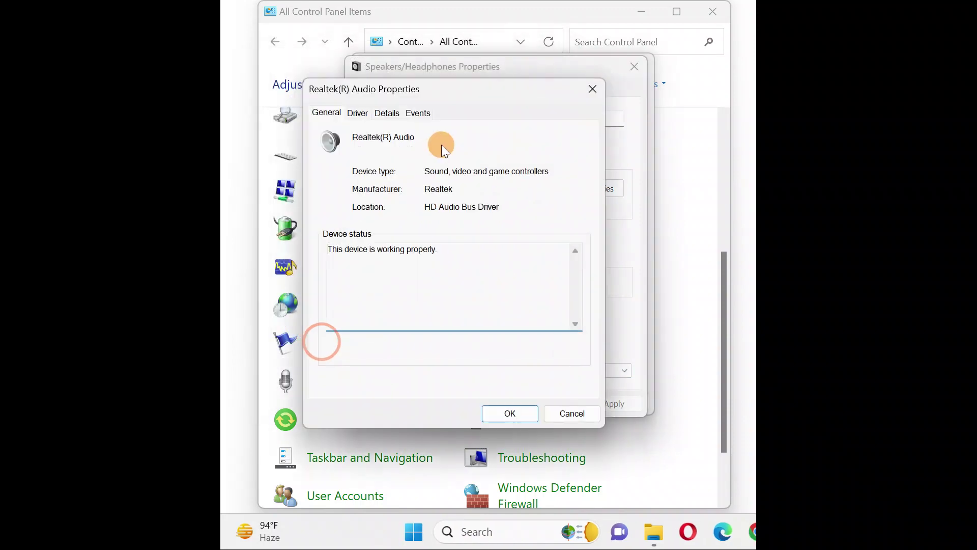
drag(410, 98, 436, 42)
click(379, 69)
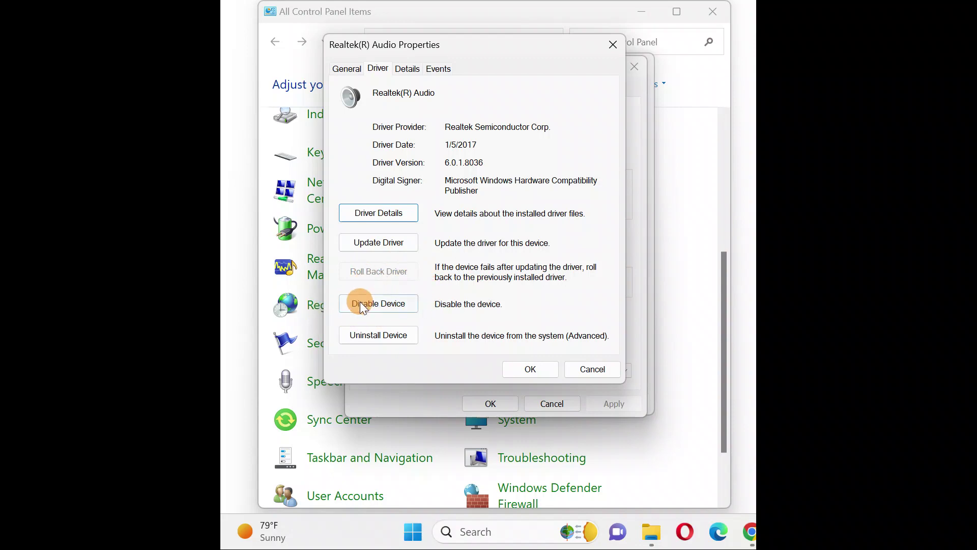
Close the Realtek driver properties, Speakers/Headphones Properties, Sound dialog and Control Panel.
click(609, 42)
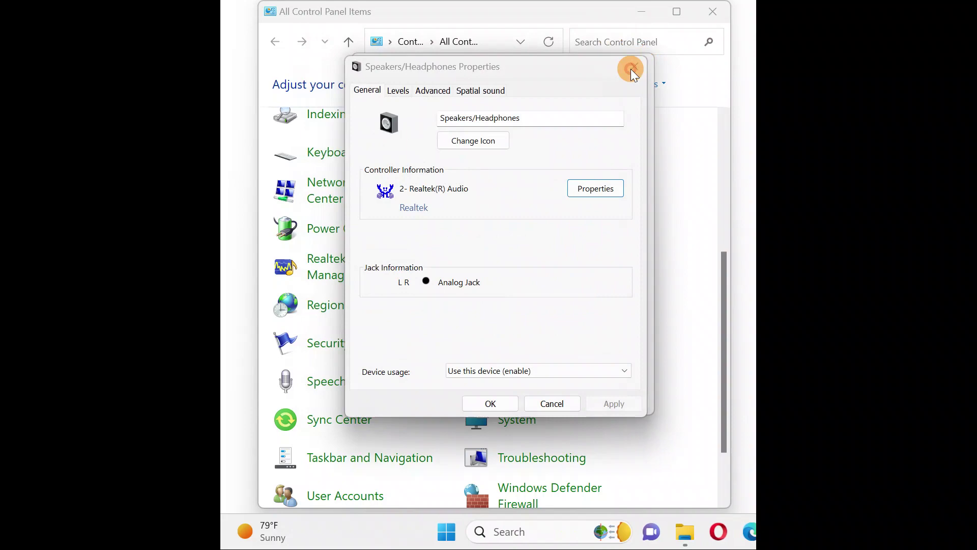
click(630, 68)
click(637, 64)
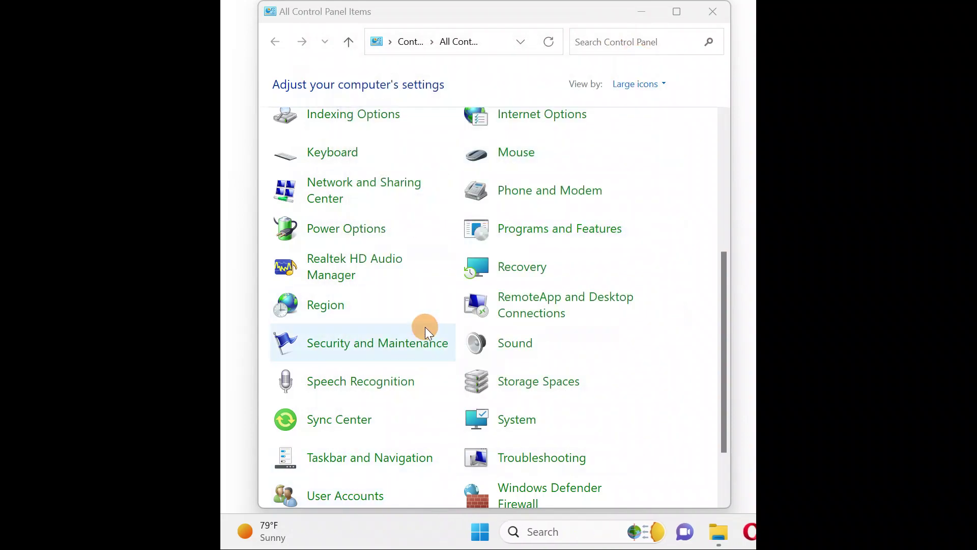
click(713, 11)
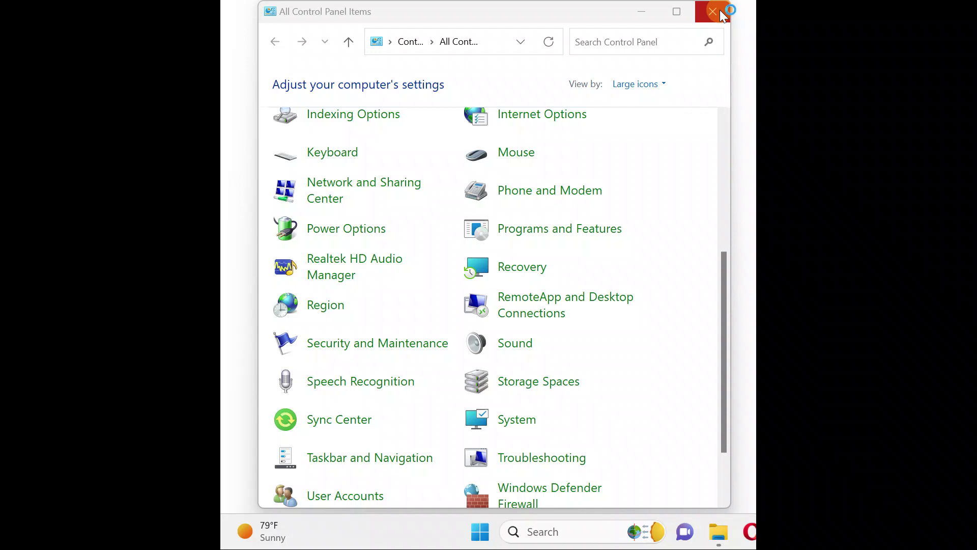